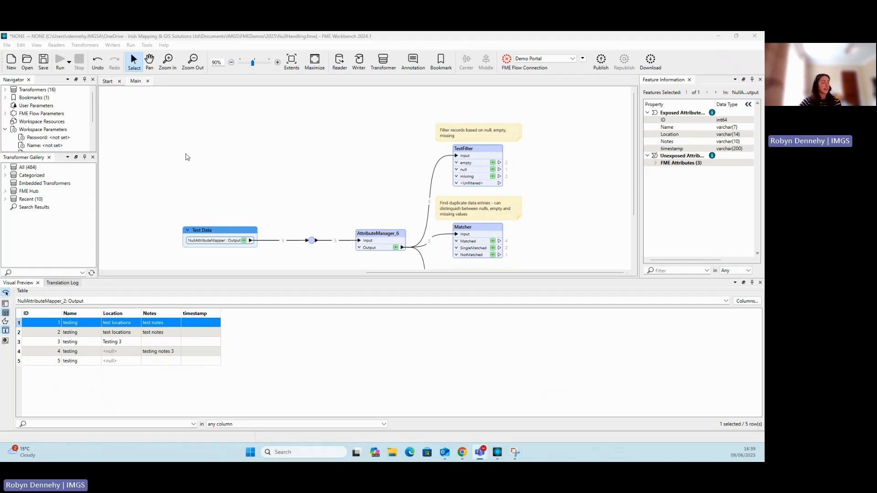
Inspect the output data of AttributeManager_6, checking the rows with IDs 3 and 5 for empty, null and missing values.
left_click(369, 247)
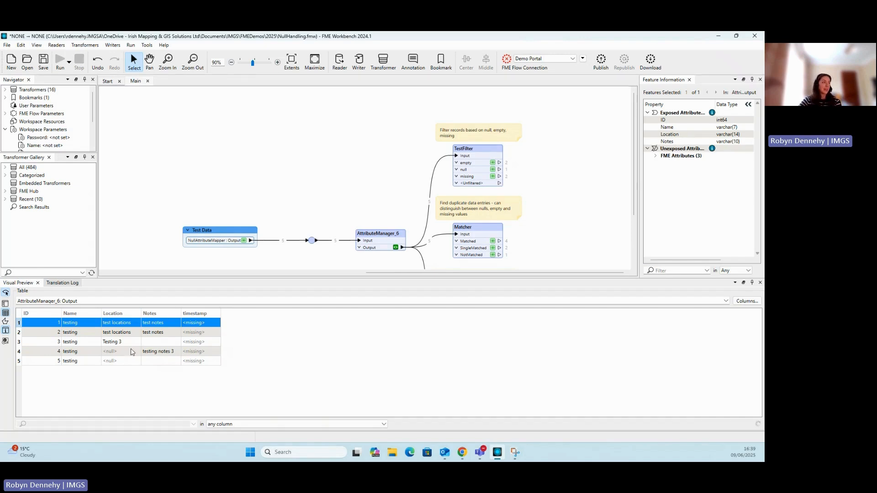
left_click(155, 340)
left_click(156, 361)
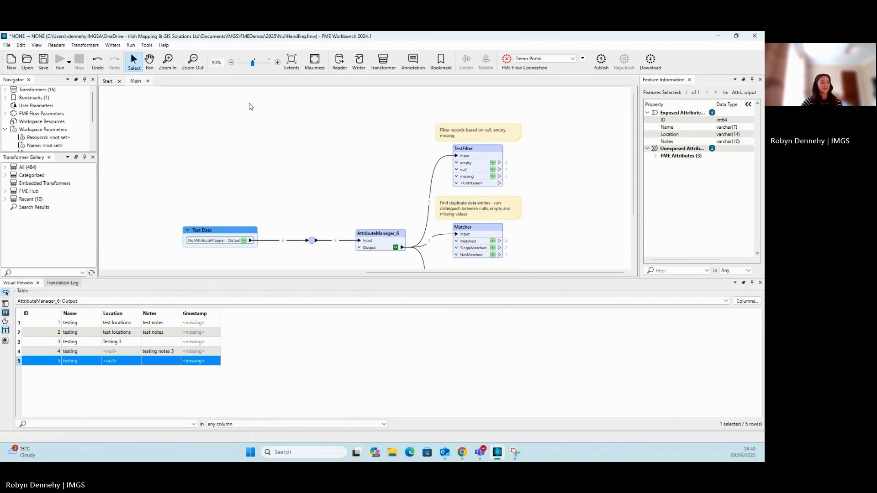
scroll(378, 133, "down", 1)
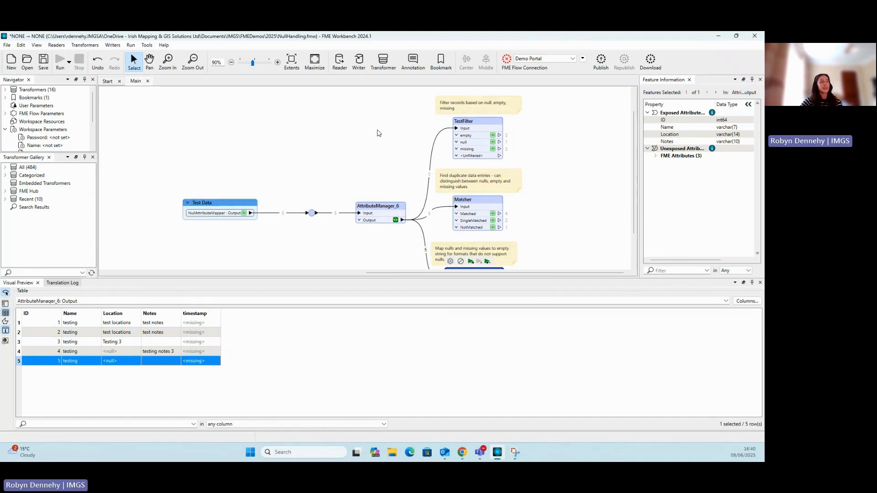
scroll(378, 133, "up", 1)
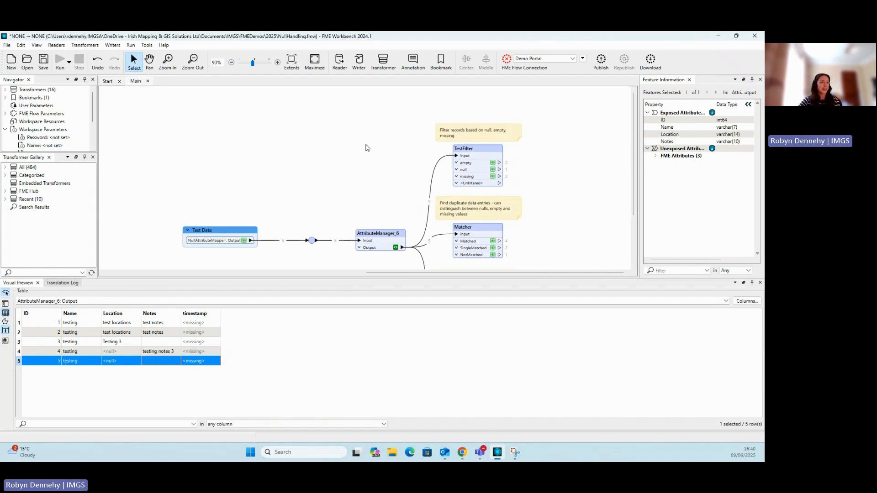
Review the TestFilter's test condition on the Notes attribute, including the available comparison operators, and close its parameters.
double_click(472, 153)
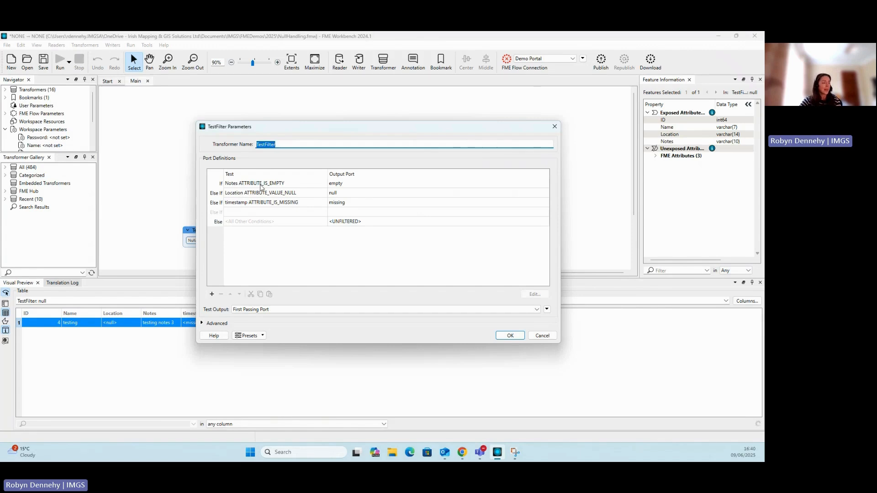
double_click(261, 185)
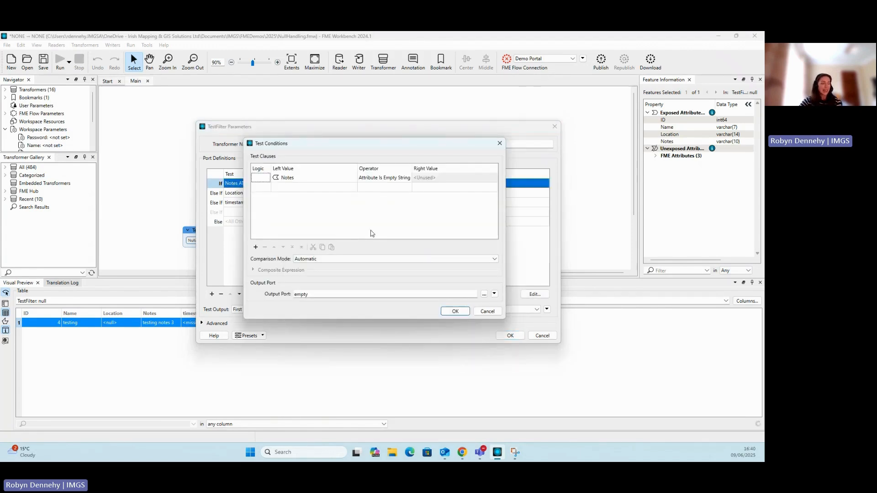
left_click(396, 181)
left_click(395, 182)
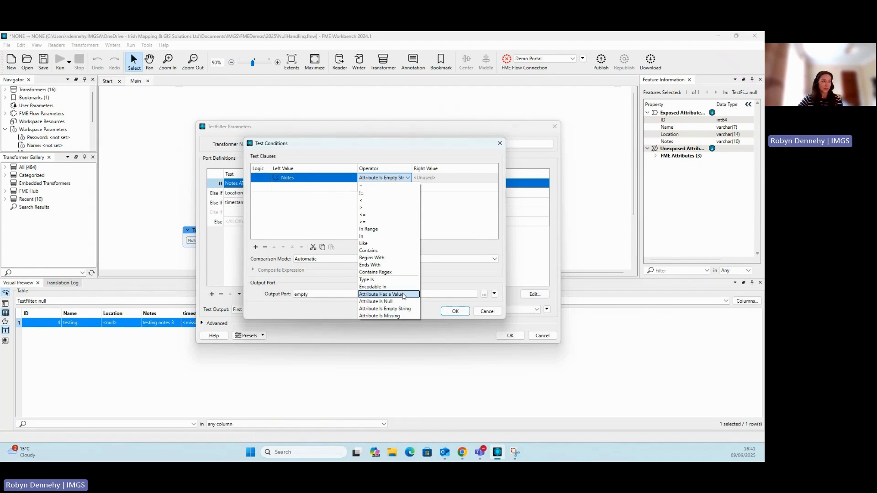
left_click(454, 311)
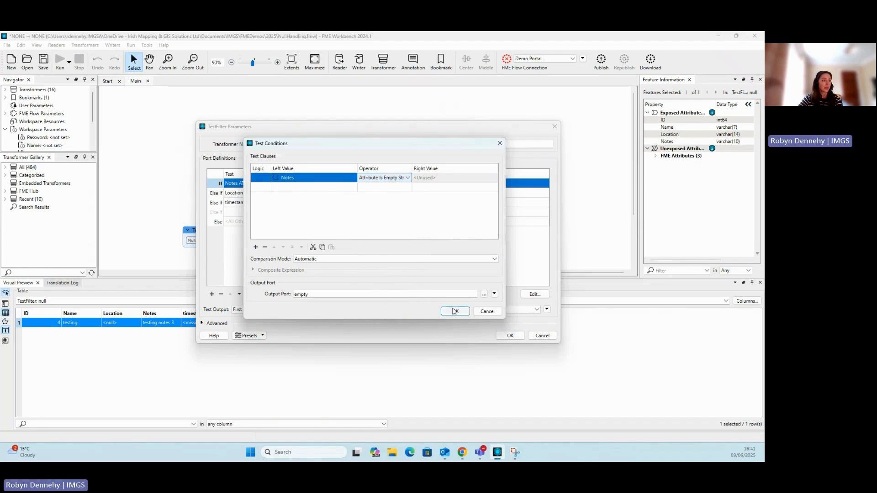
left_click(454, 311)
left_click(507, 336)
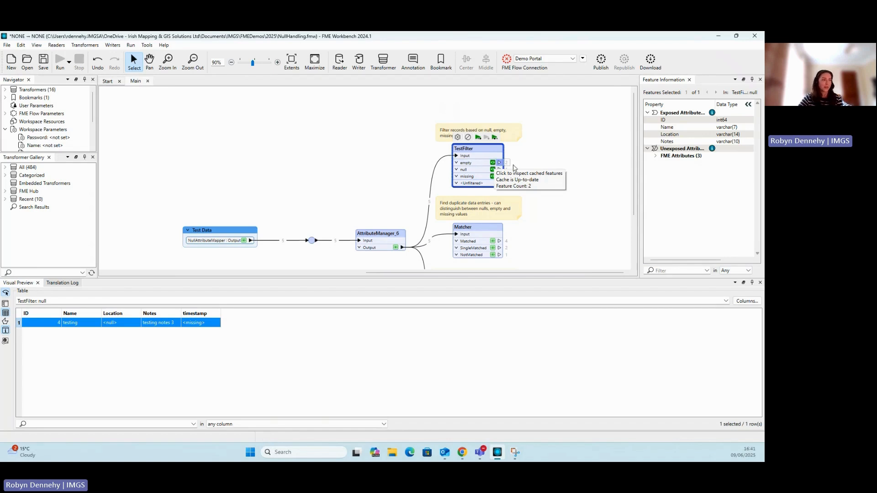
Inspect the cached features of the TestFilter's empty, null and missing output ports.
left_click(493, 163)
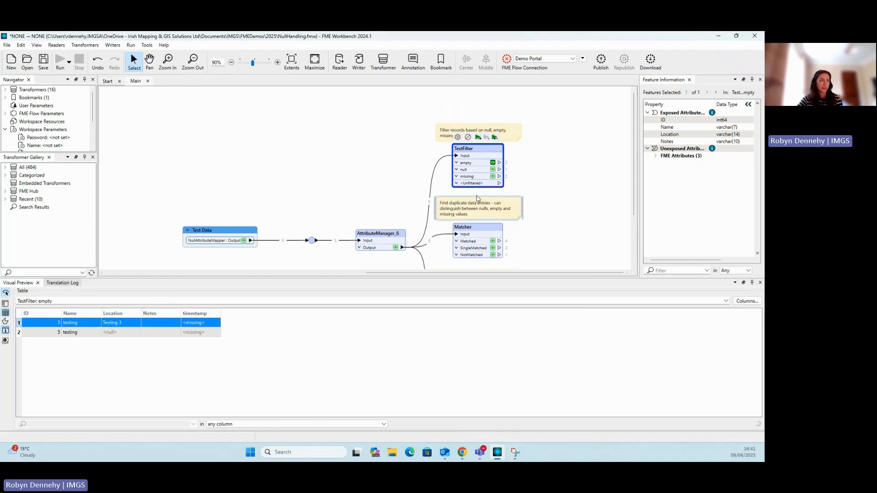
left_click(492, 170)
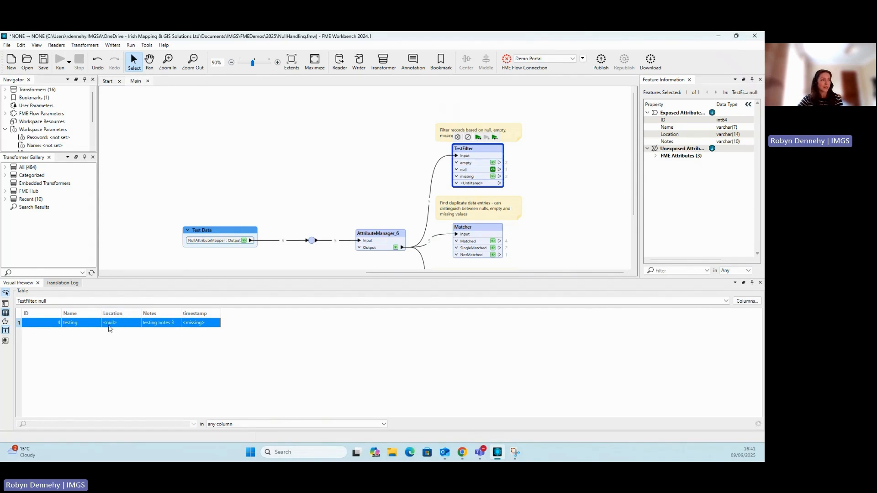
left_click(492, 177)
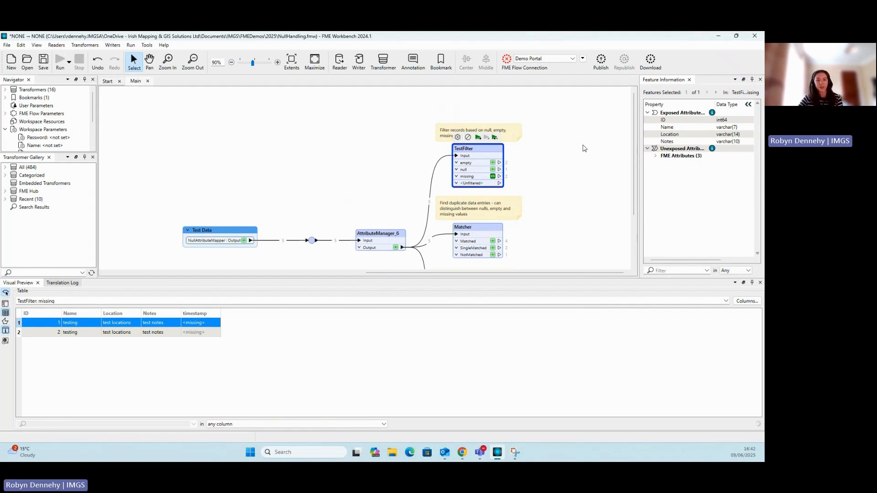
Open the Matcher's parameters to examine its attribute matching and comparison settings.
scroll(582, 148, "down", 2)
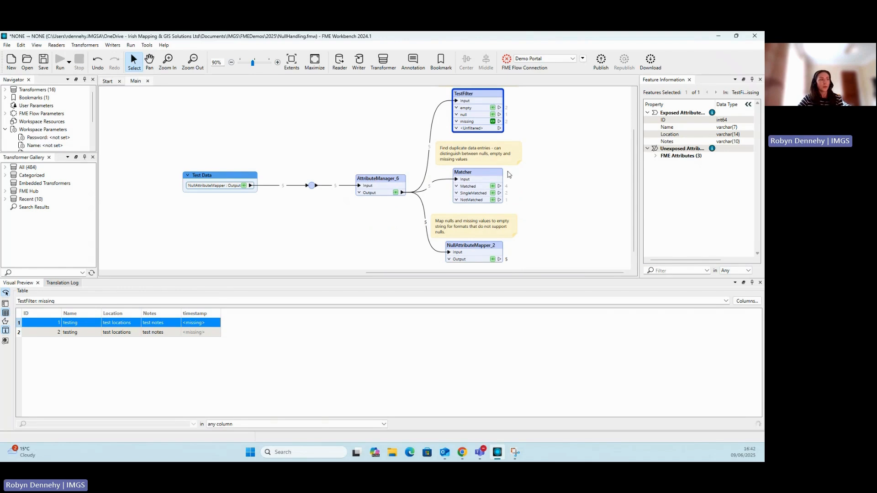
mouse_move(489, 175)
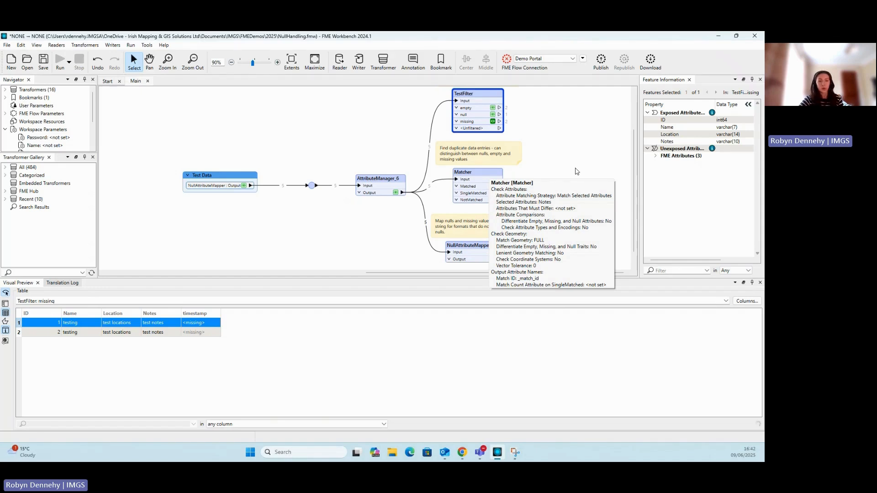
left_click(486, 176)
double_click(486, 175)
left_click_drag(450, 141, 387, 124)
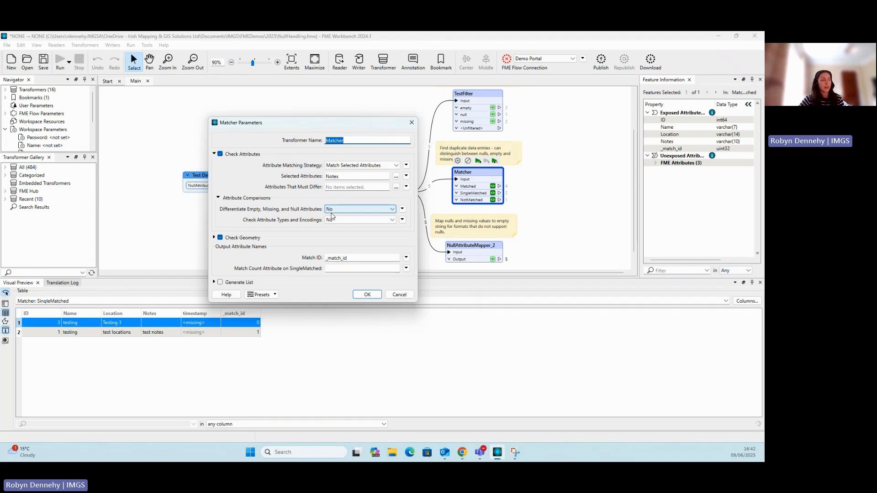
Try setting Differentiate Empty, Missing, and Null Attributes to Yes in the Matcher, restore it to No and accept the parameters.
left_click(332, 212)
left_click(332, 224)
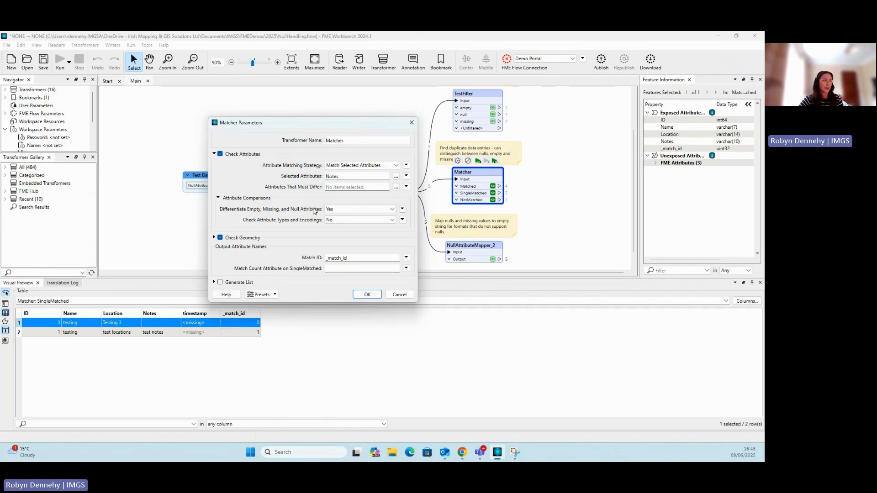
left_click(330, 209)
left_click(336, 224)
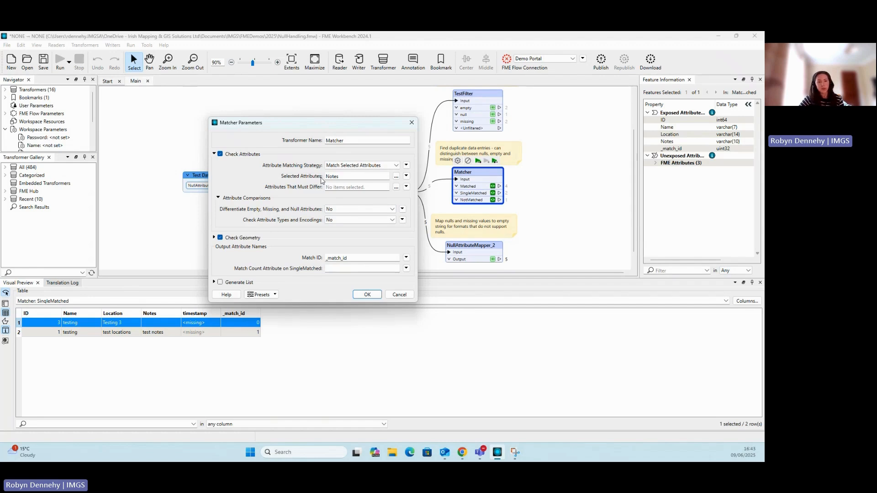
left_click(367, 294)
Review NullAttributeMapper_2's output and parameters, including the choices for Selected Attributes and If Attribute Value Is.
scroll(632, 165, "down", 1)
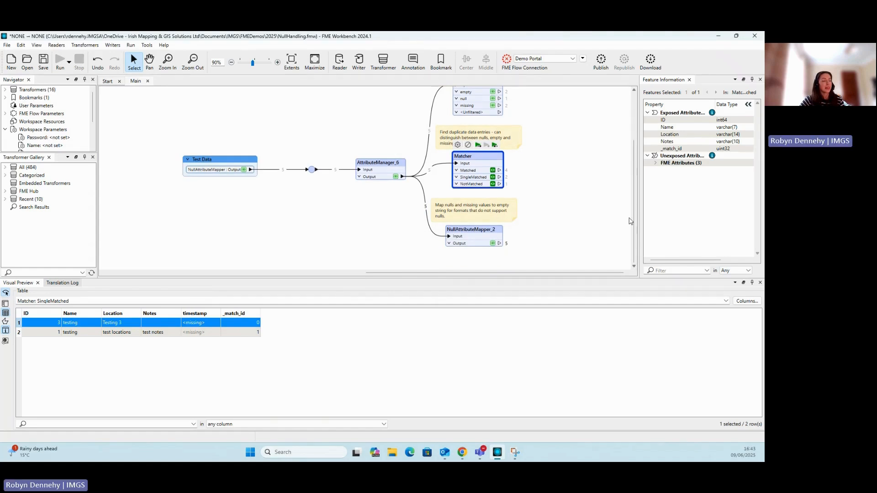
left_click(475, 230)
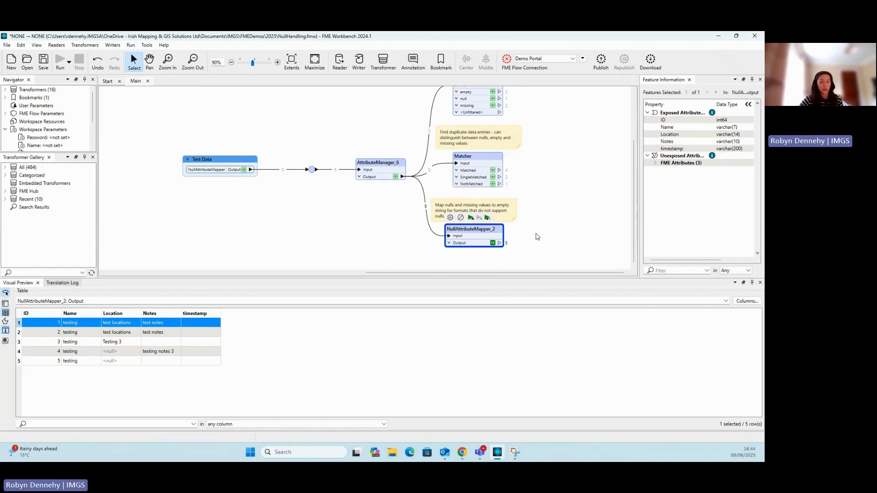
double_click(487, 234)
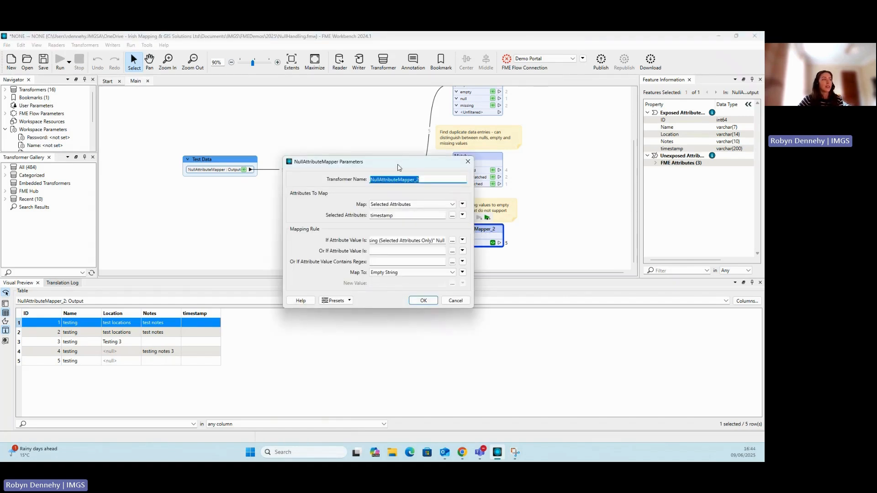
left_click_drag(397, 166, 379, 146)
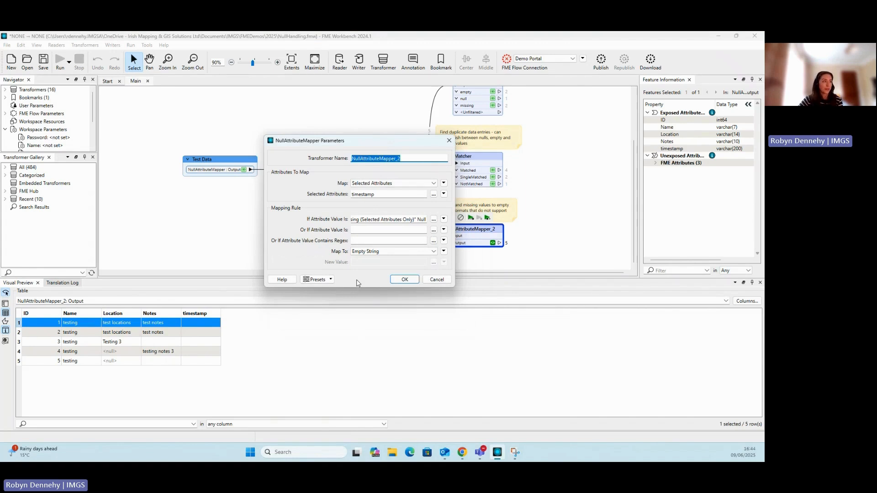
left_click(433, 194)
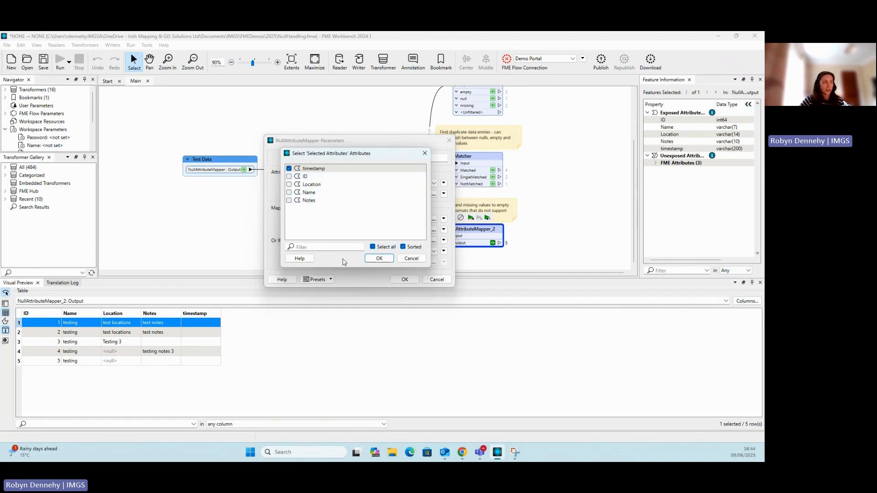
left_click(404, 259)
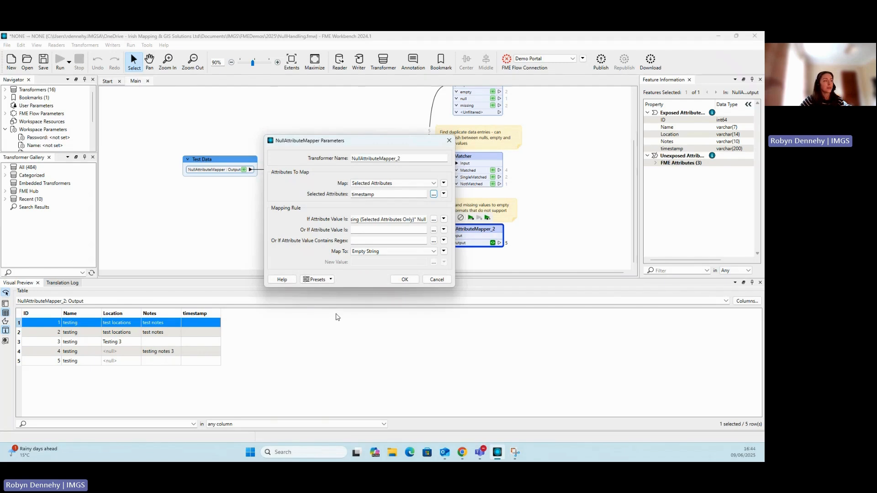
left_click(434, 219)
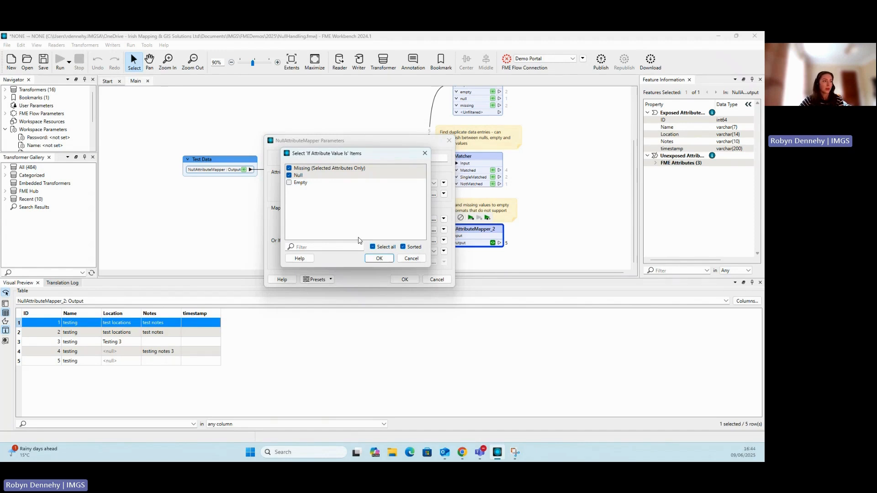
left_click(411, 258)
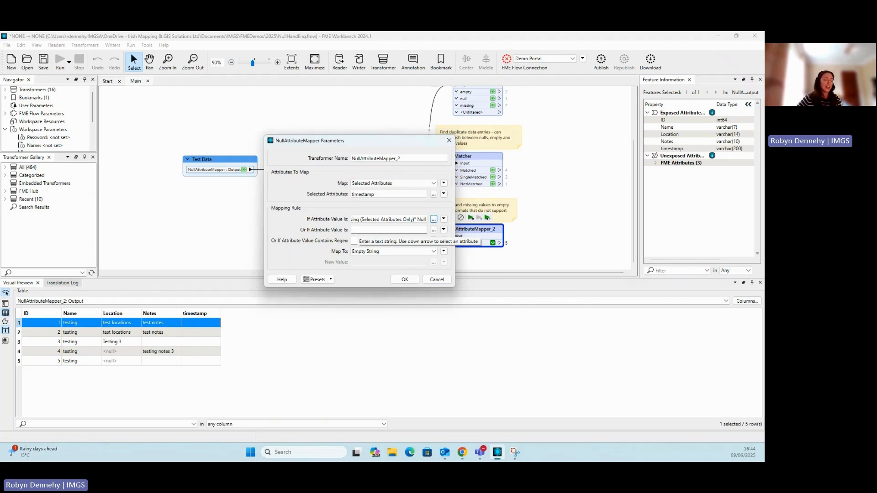
Try setting NullAttributeMapper_2's Map To option to New Value and discard the change.
left_click(382, 252)
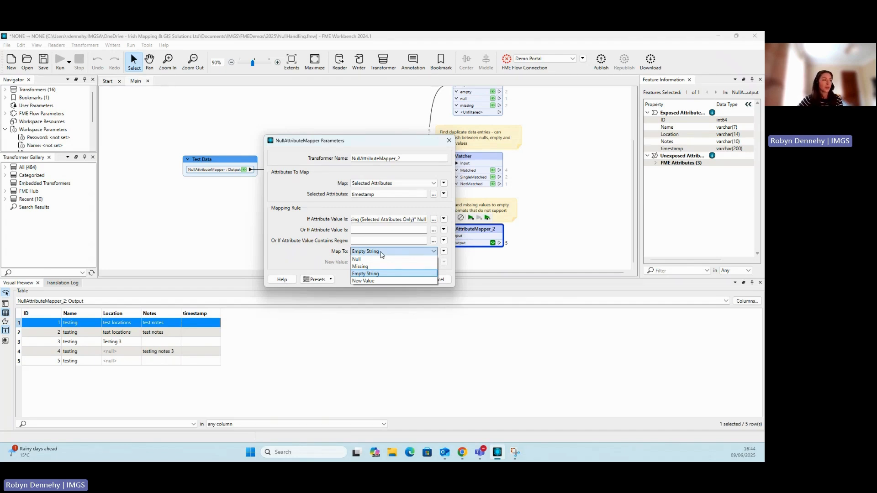
left_click(376, 281)
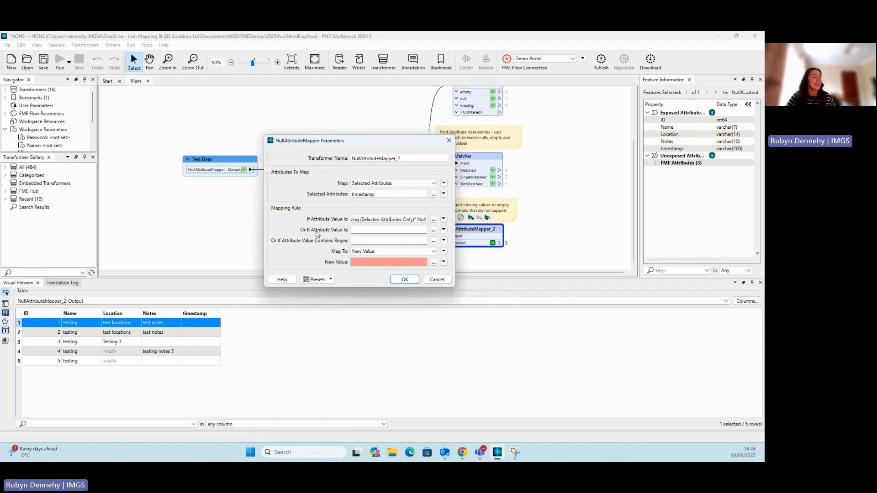
left_click(436, 279)
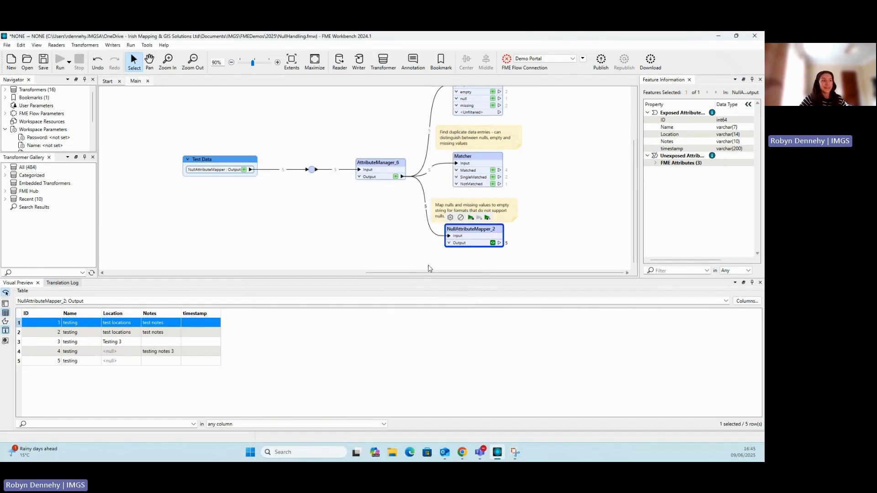
scroll(573, 191, "up", 2)
scroll(573, 190, "up", 2)
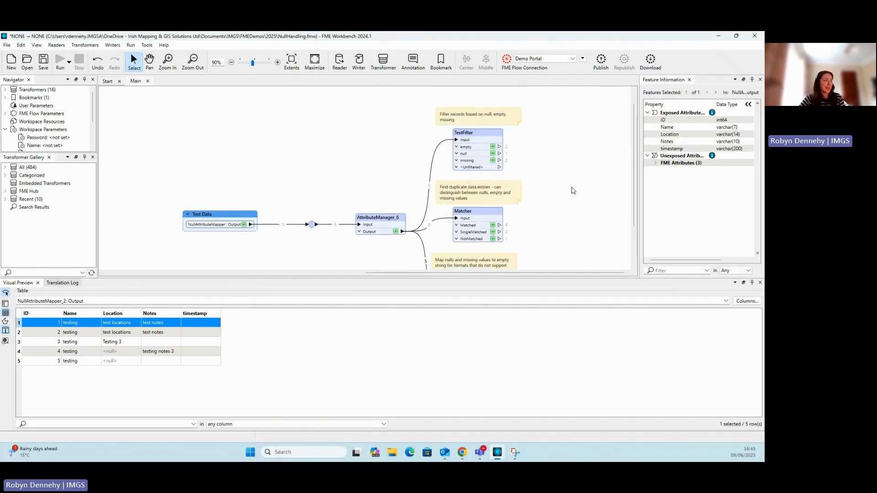
scroll(573, 191, "down", 2)
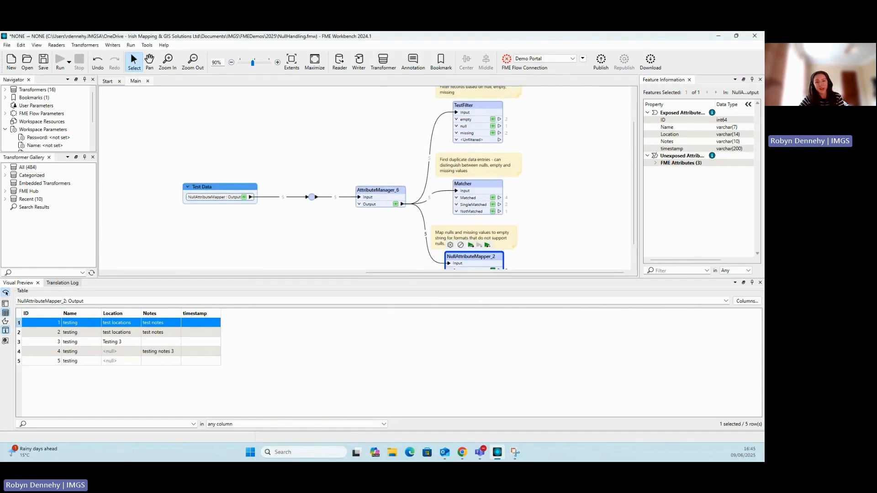